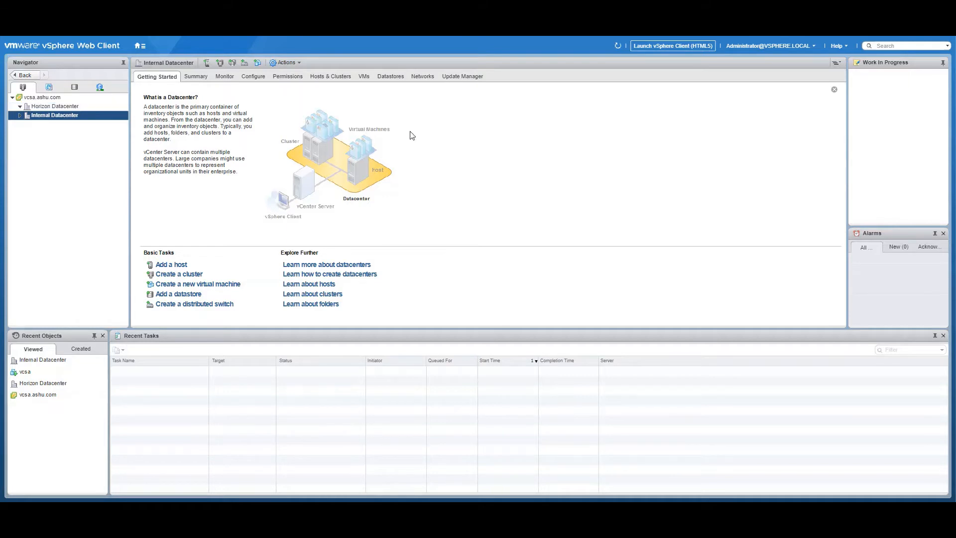
Select Horizon Datacenter in the Navigator to show its Getting Started page
click(68, 107)
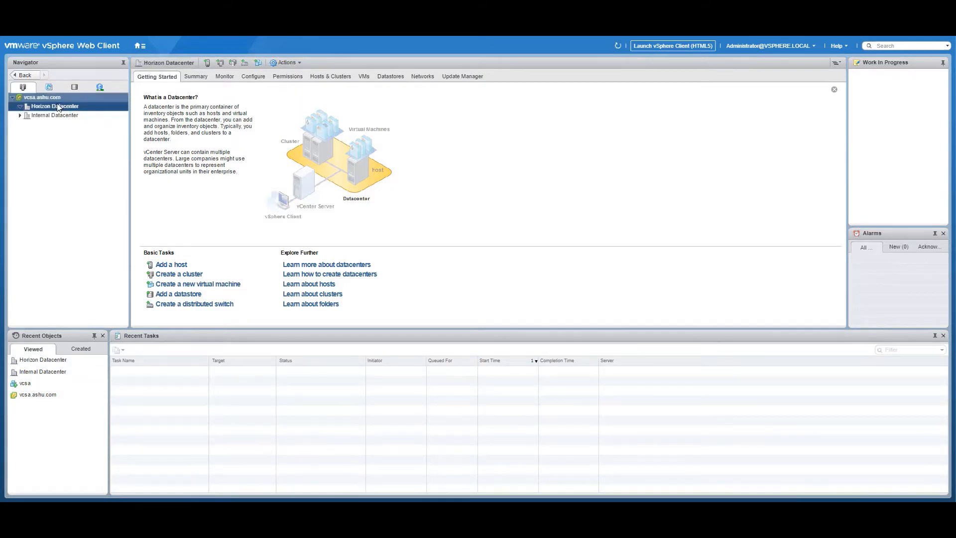
Add viewesxi1.ashu.com to Horizon Datacenter as root, trusting its certificate and keeping evaluation license and lockdown disabled
right_click(58, 108)
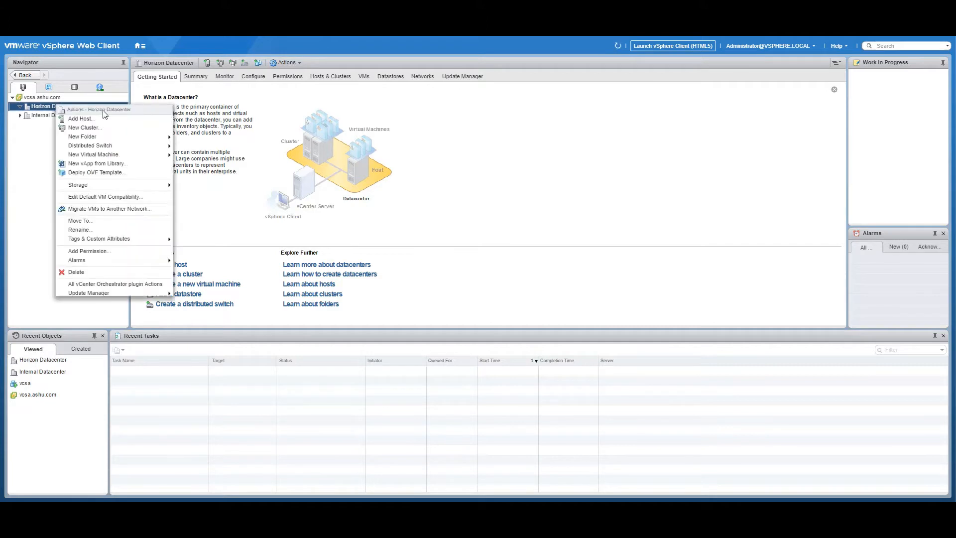
click(81, 124)
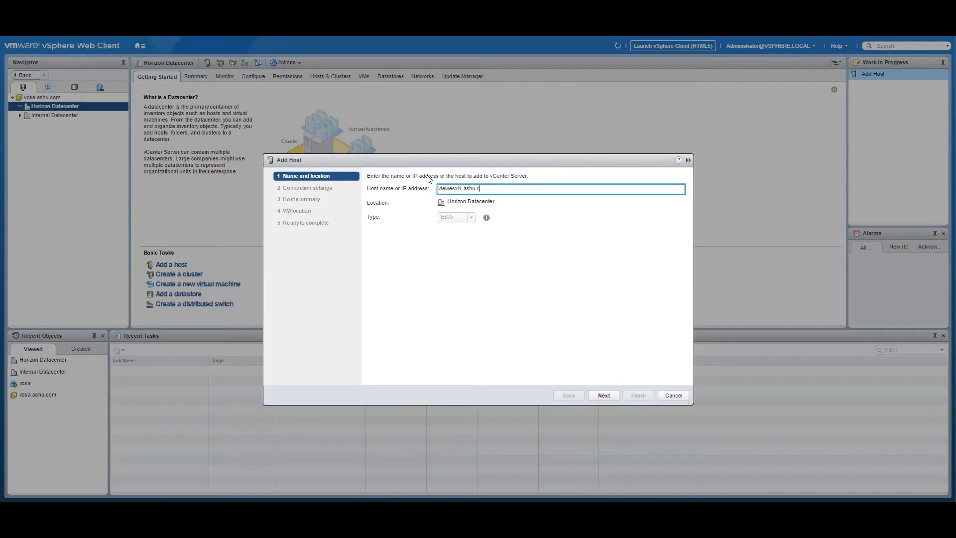
key(Return)
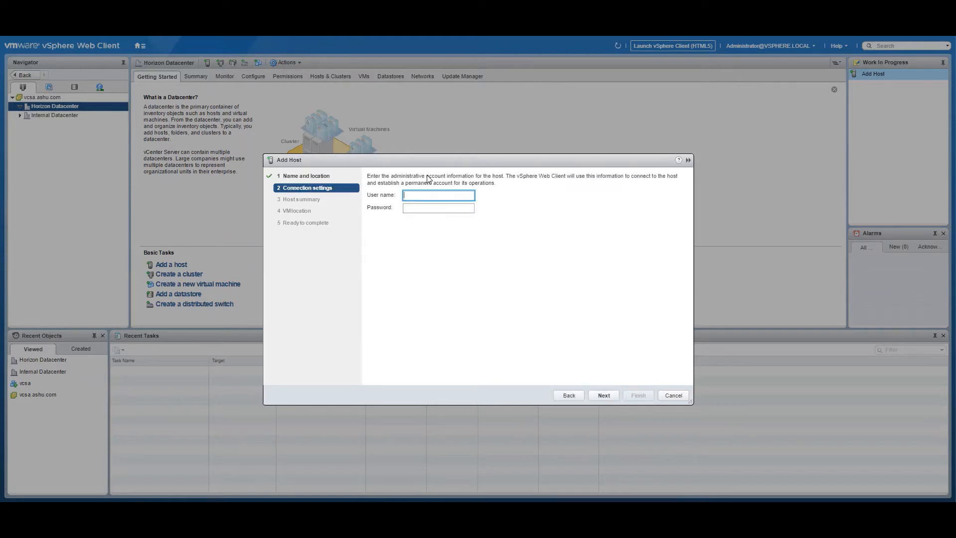
text(root)
key(Tab)
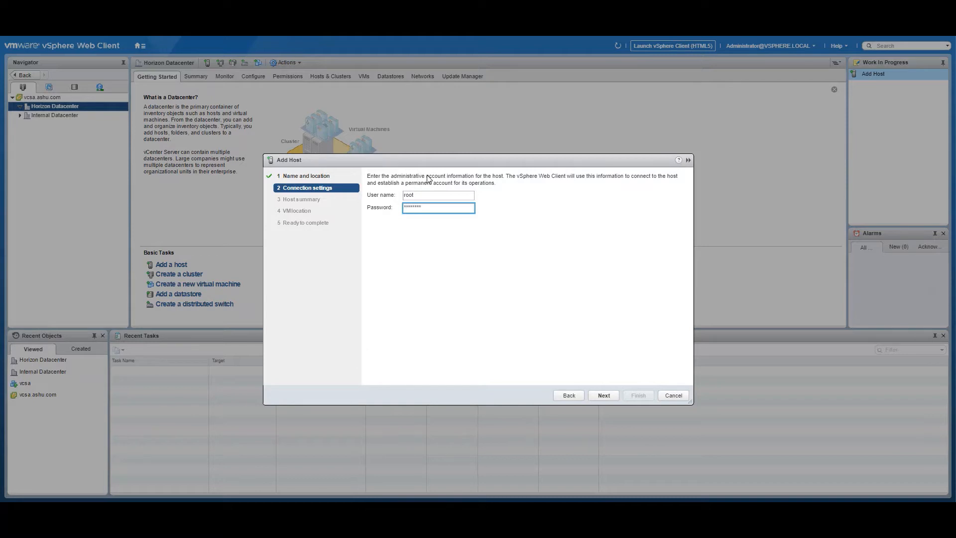
key(Return)
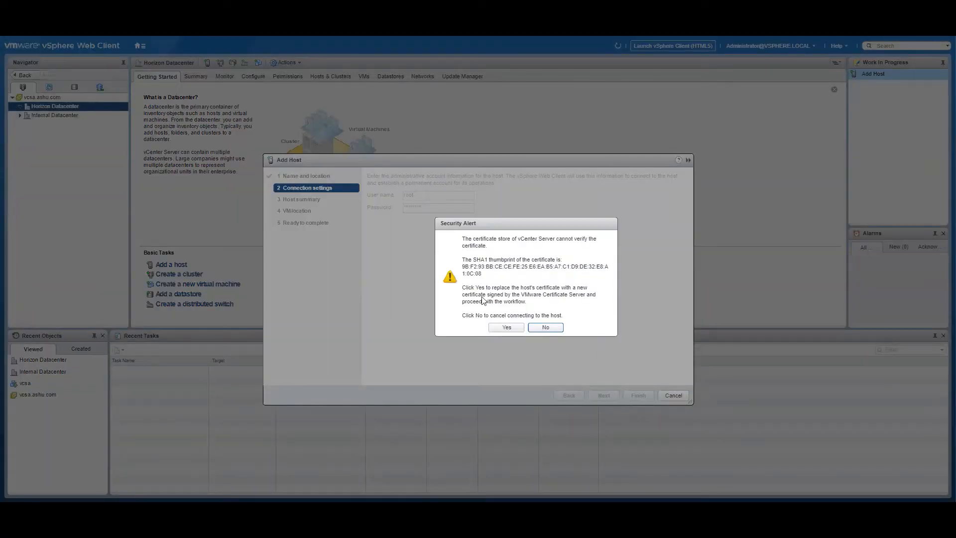
click(496, 327)
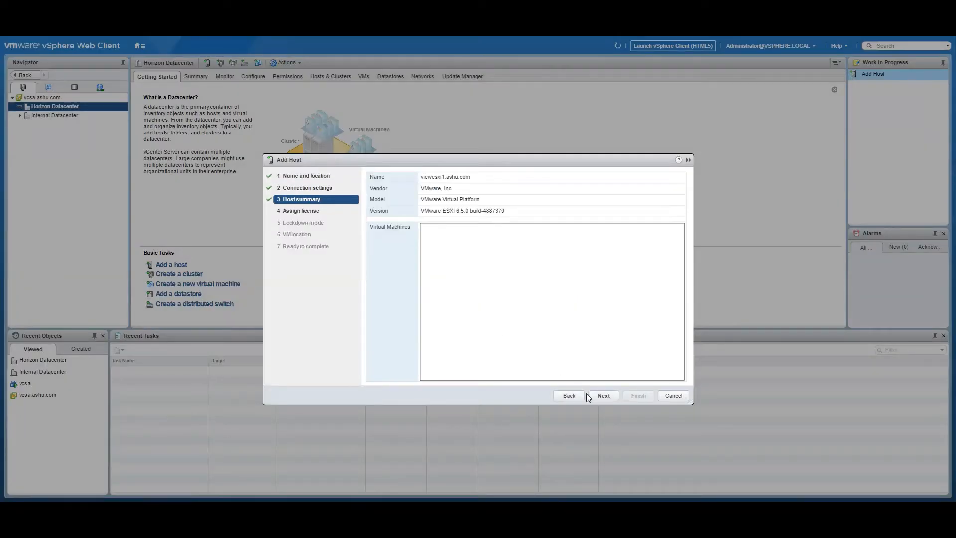
click(603, 396)
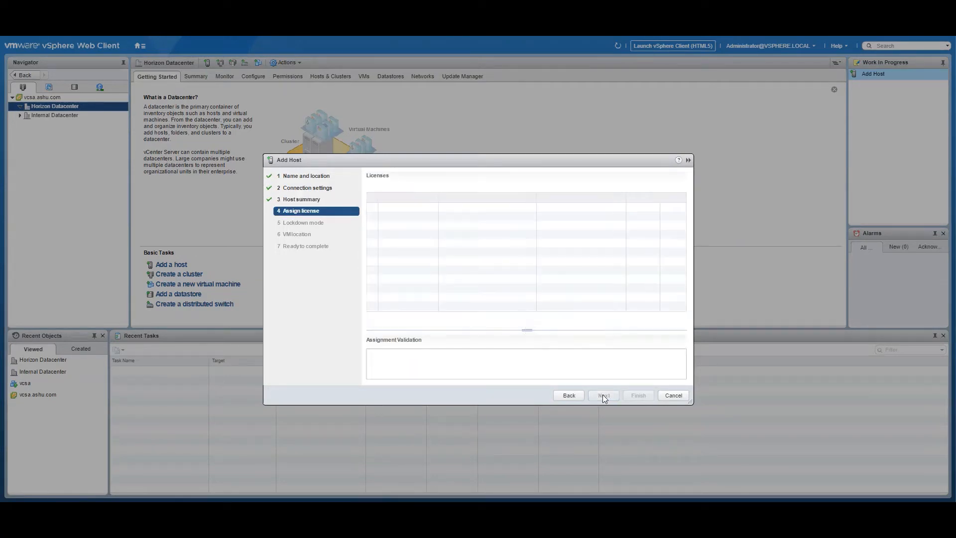
click(603, 395)
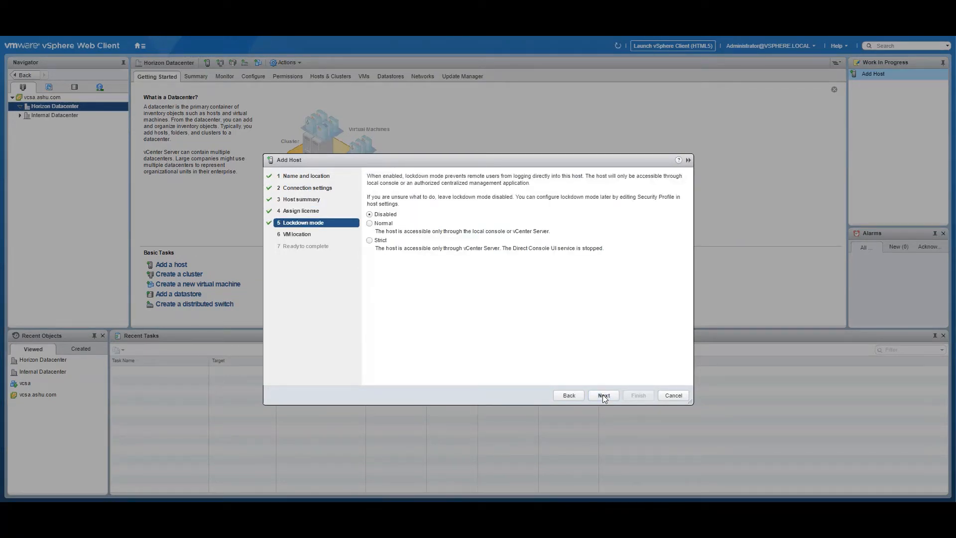
click(603, 395)
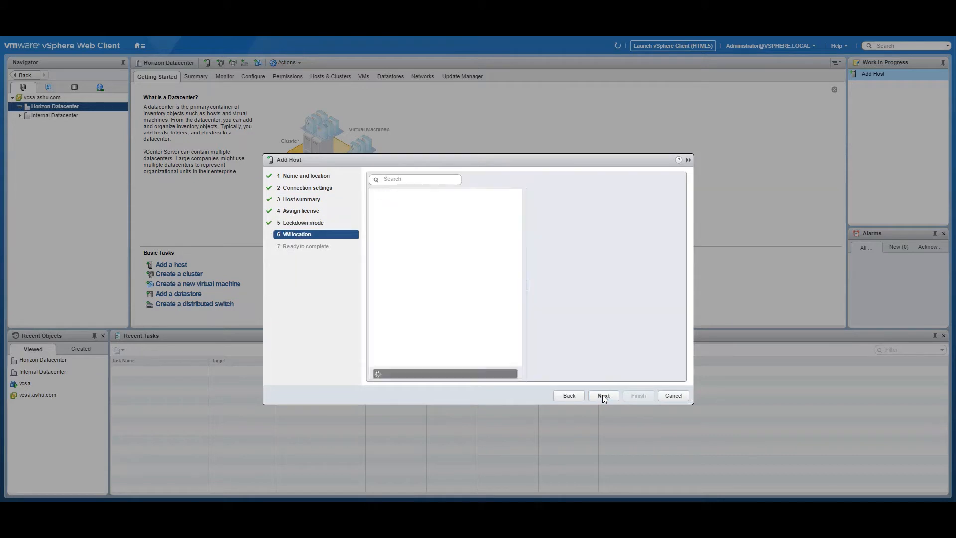
click(603, 395)
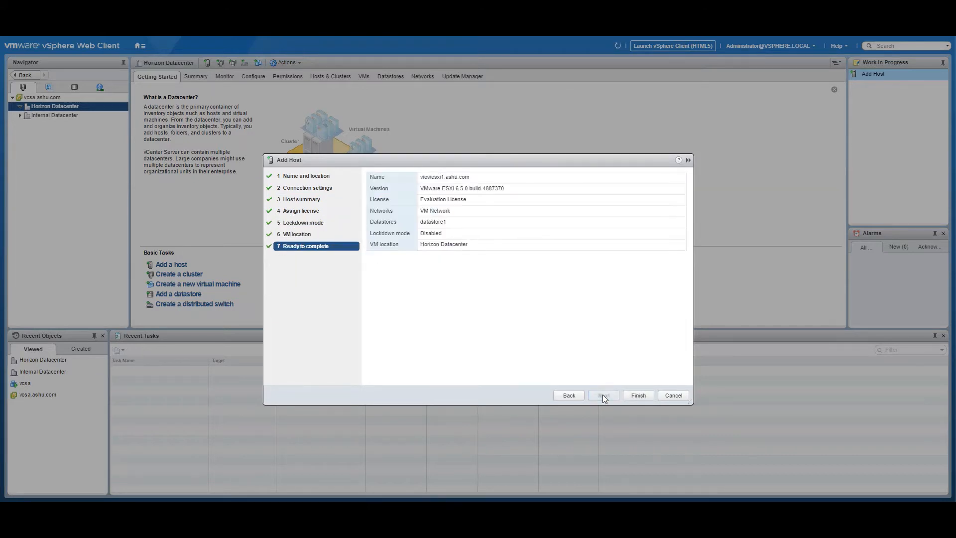
click(639, 396)
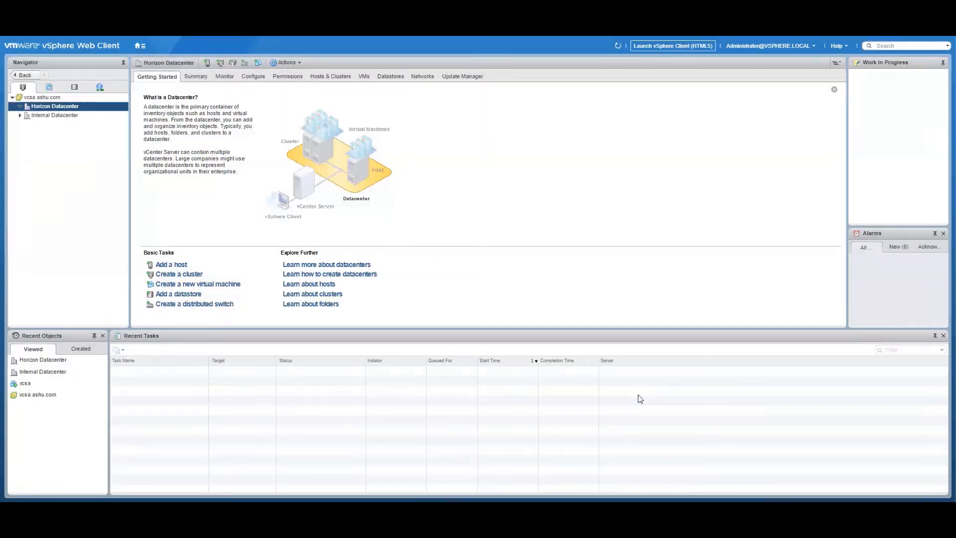
Add host viewesxi2.ashu.com to Horizon Datacenter, trusting its certificate and keeping the evaluation license
right_click(42, 109)
click(75, 117)
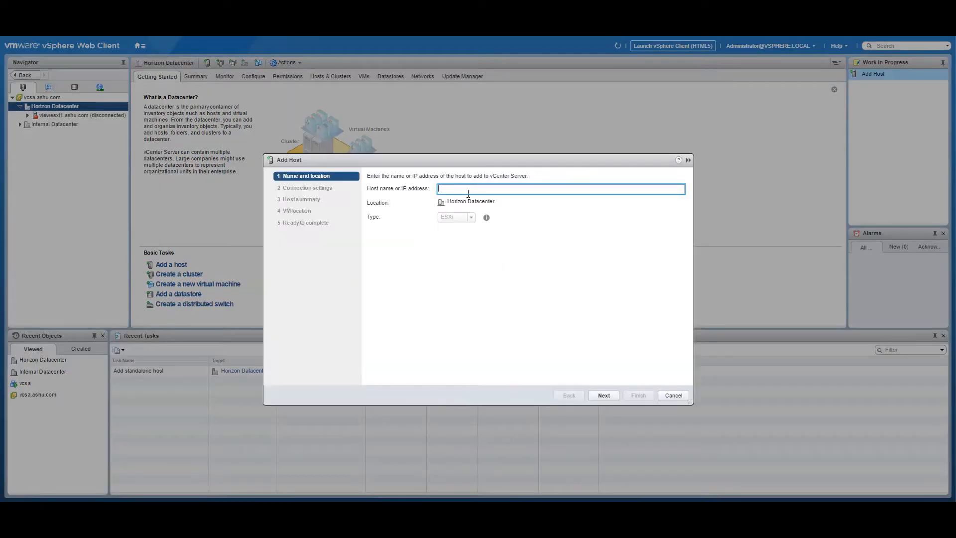
text(viewesxi2.ashu.com)
key(Return)
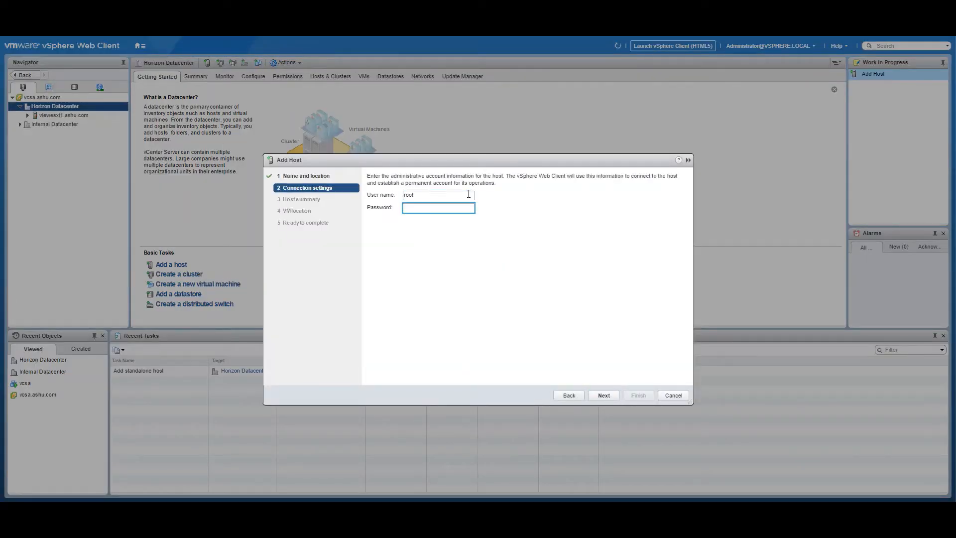
key(Return)
click(506, 328)
click(607, 395)
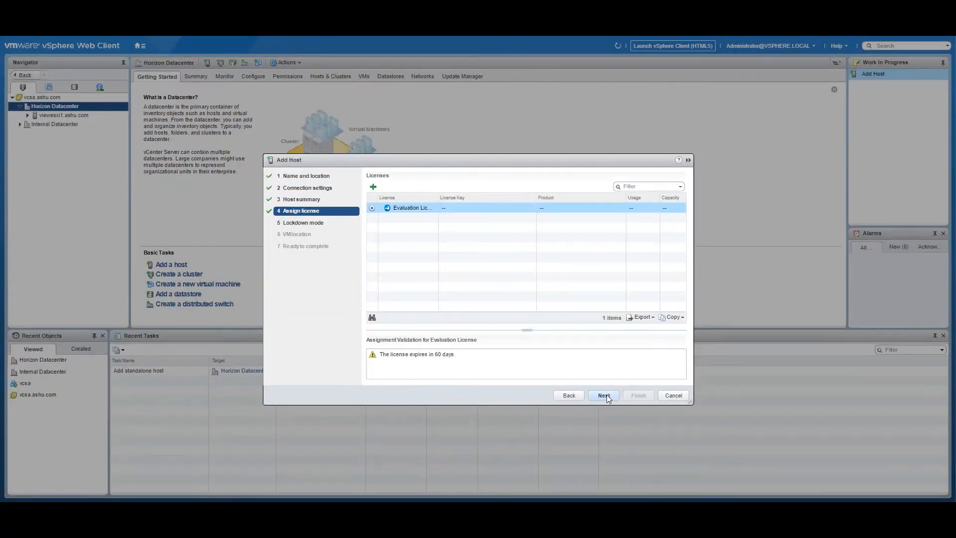
click(608, 395)
click(607, 394)
click(638, 395)
Add host viewesxi3.ashu.com, keeping the evaluation license, lockdown disabled and Horizon Datacenter as VM location
right_click(50, 106)
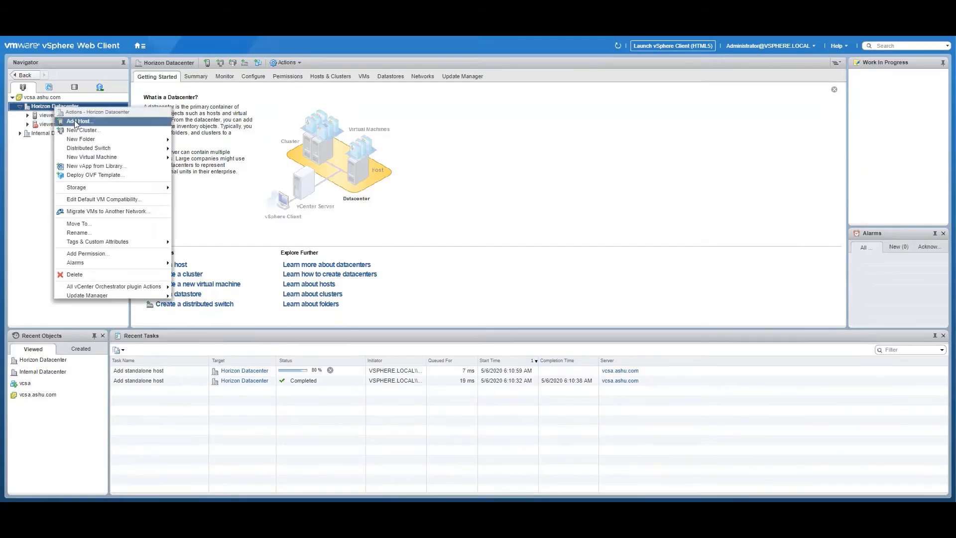
click(74, 118)
text(viewesxi3.a)
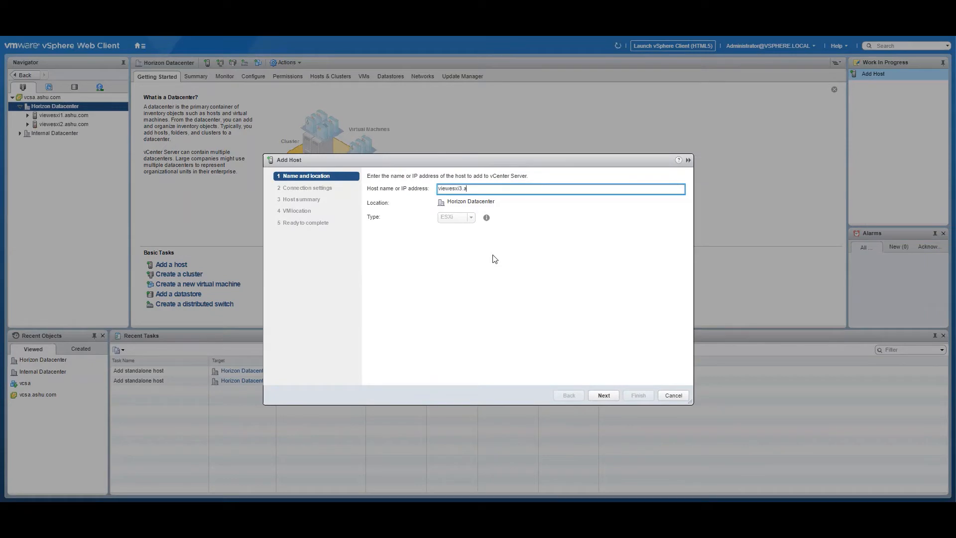
text(shu.com)
key(Return)
key(Return)
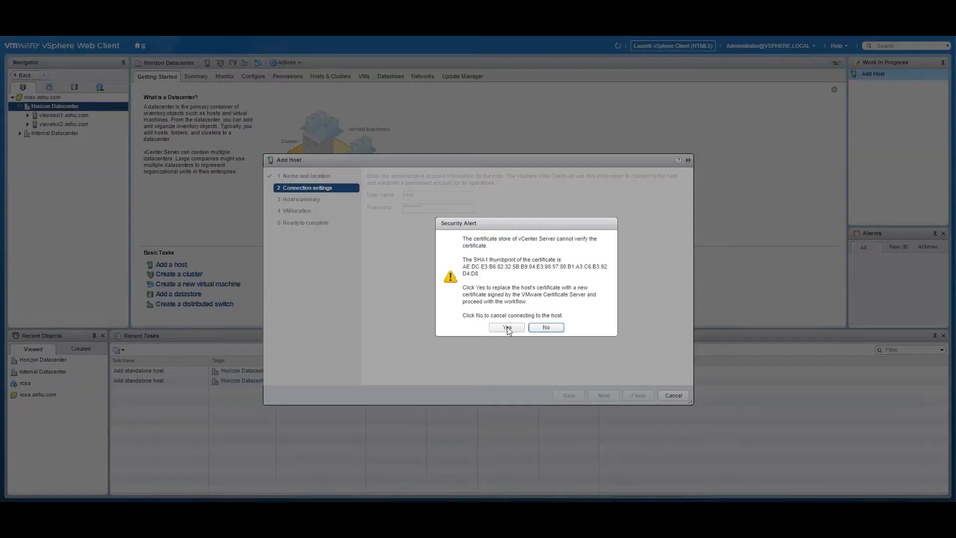
click(506, 327)
click(604, 396)
click(610, 394)
click(608, 395)
click(607, 395)
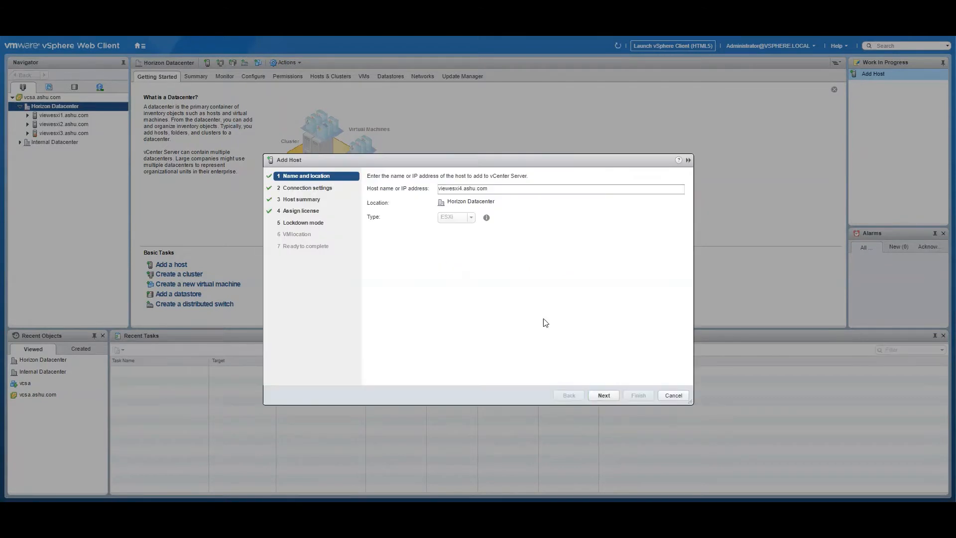
Add host viewesxi4 with its login credentials, trusting the certificate and keeping the evaluation license
key(Return)
click(608, 395)
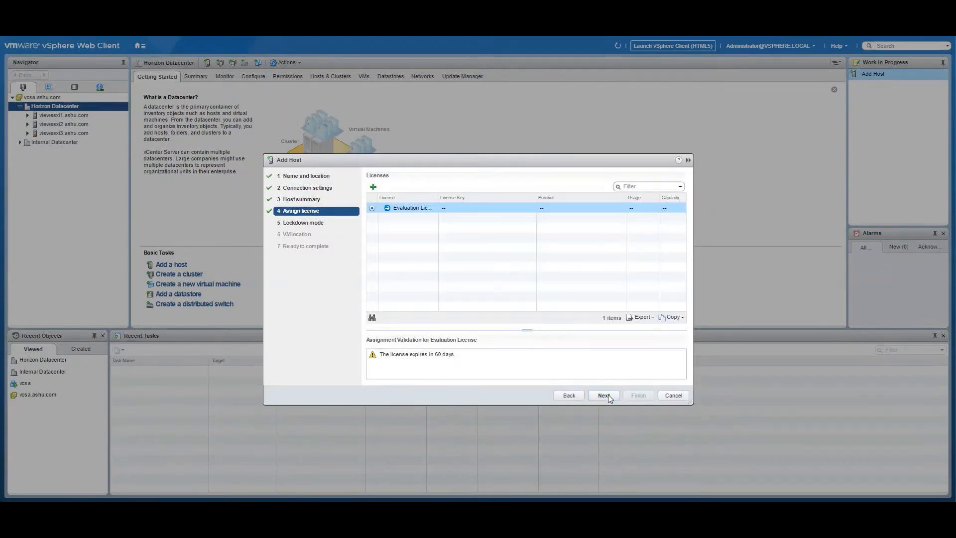
click(608, 395)
click(608, 395)
click(608, 395)
click(638, 396)
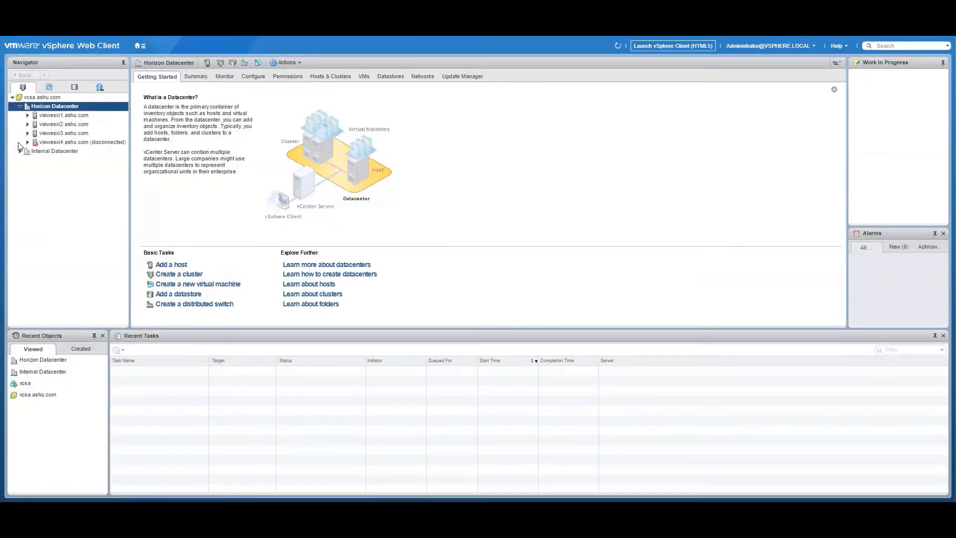
Add host viewesxi5.ashu.com as root, trusting its certificate and keeping the wizard defaults
right_click(36, 106)
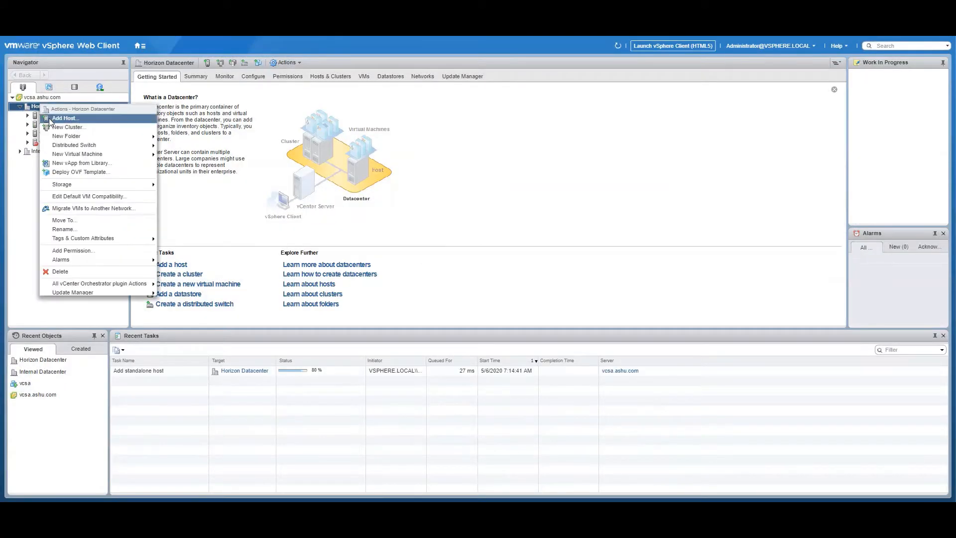
click(49, 118)
click(453, 188)
text(viewesxi5.ashu.com)
key(Return)
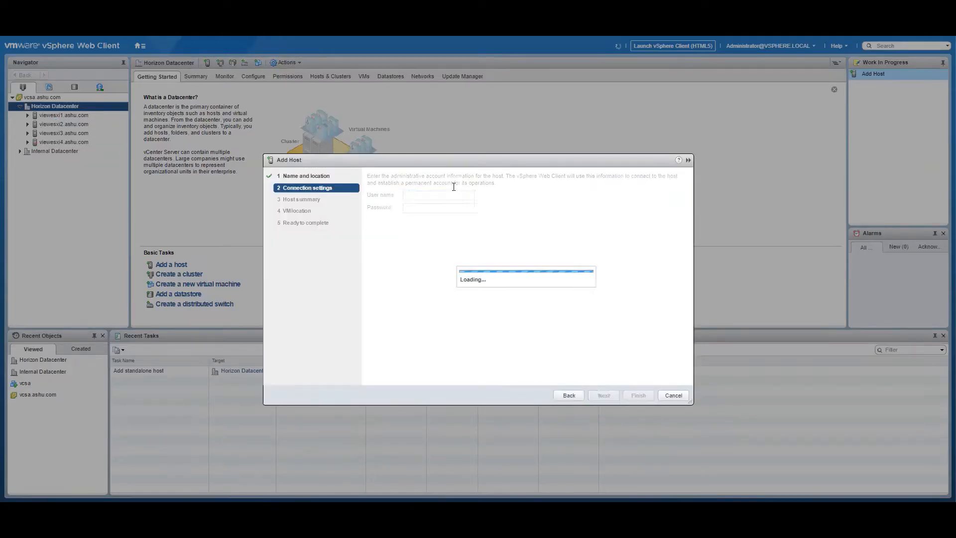
text(root)
key(Tab)
key(Return)
click(506, 326)
click(605, 395)
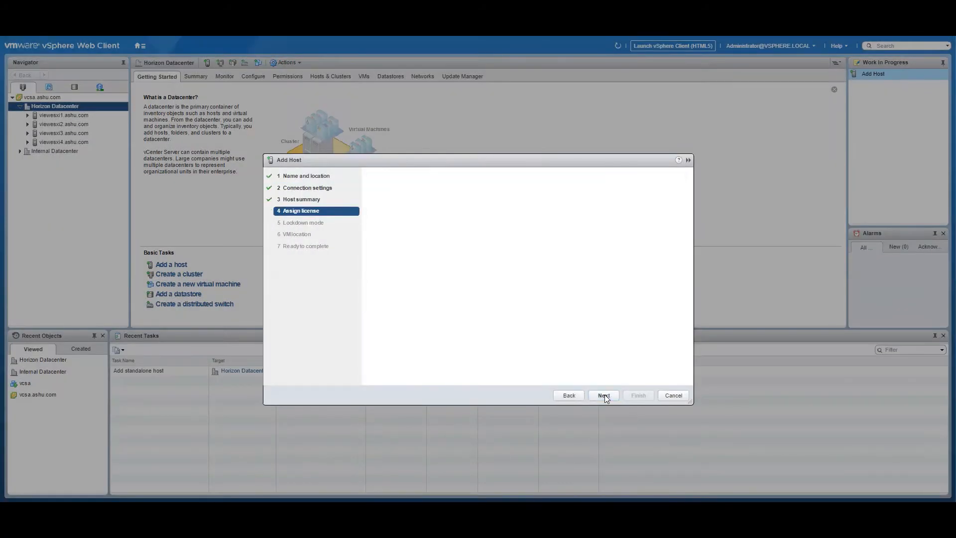
click(605, 395)
click(605, 395)
click(605, 396)
click(638, 395)
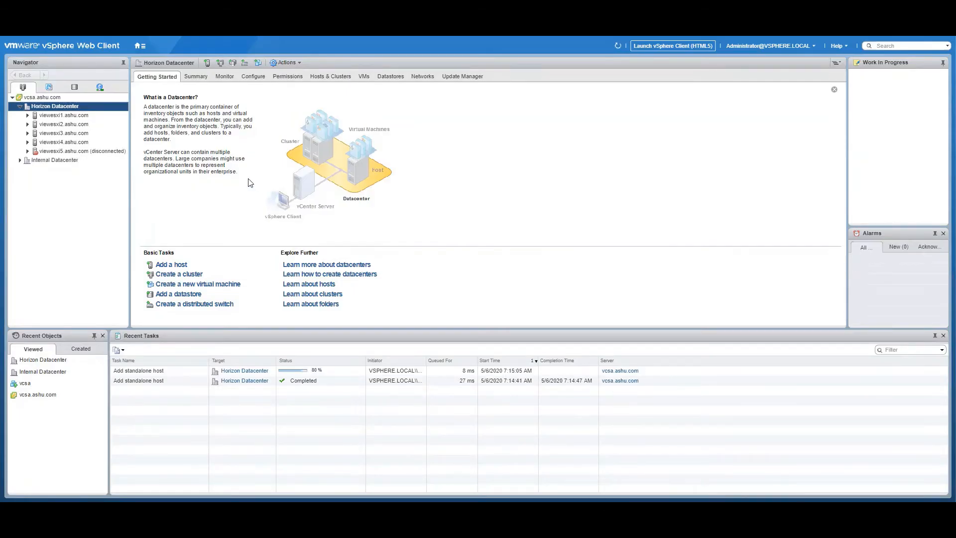
Start a New Cluster in Horizon Datacenter named 'Horizon Cluster' and expand its DRS settings
right_click(60, 108)
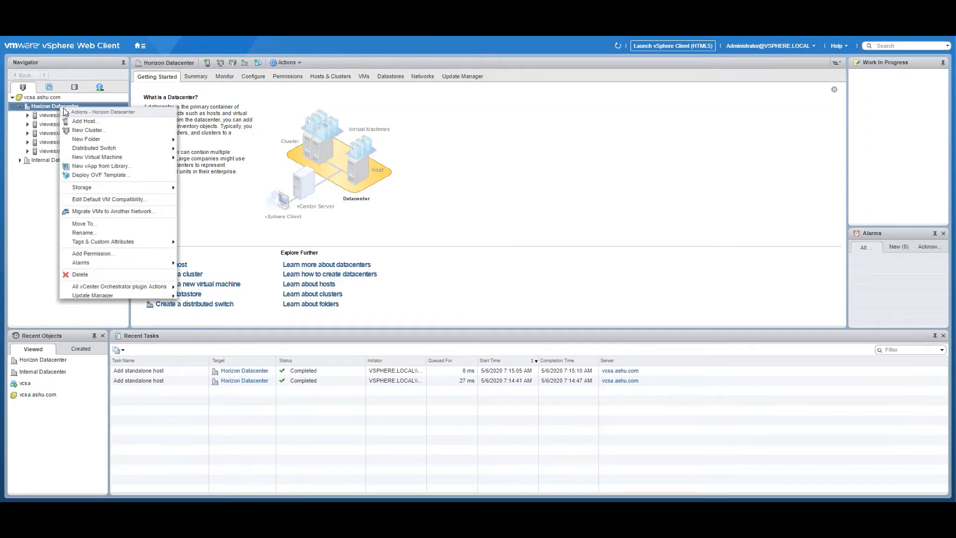
click(89, 130)
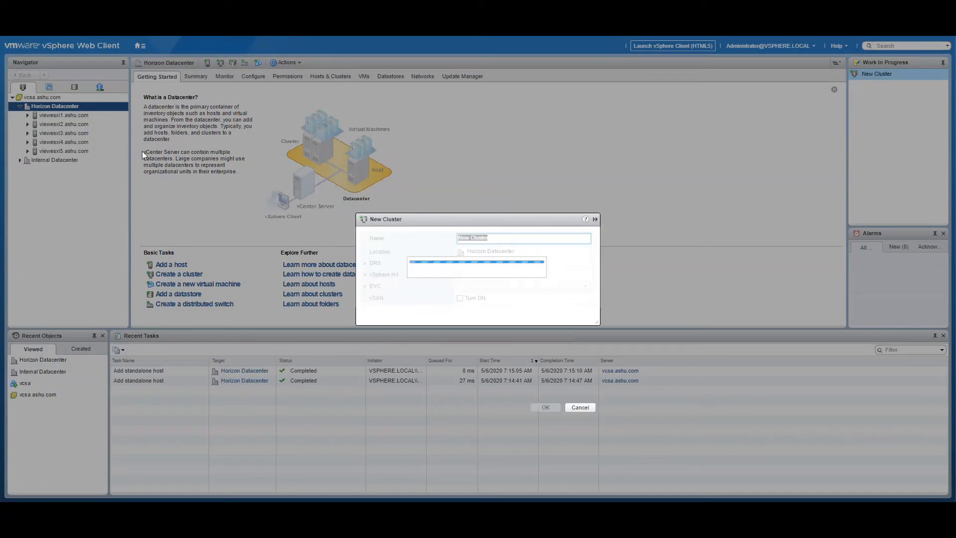
text(Ho)
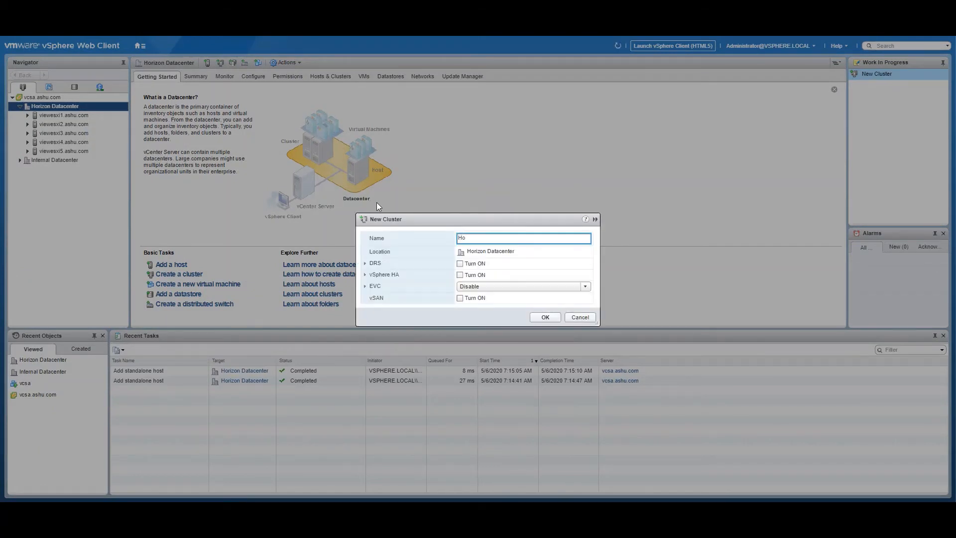
text(rizon Cluster)
click(365, 263)
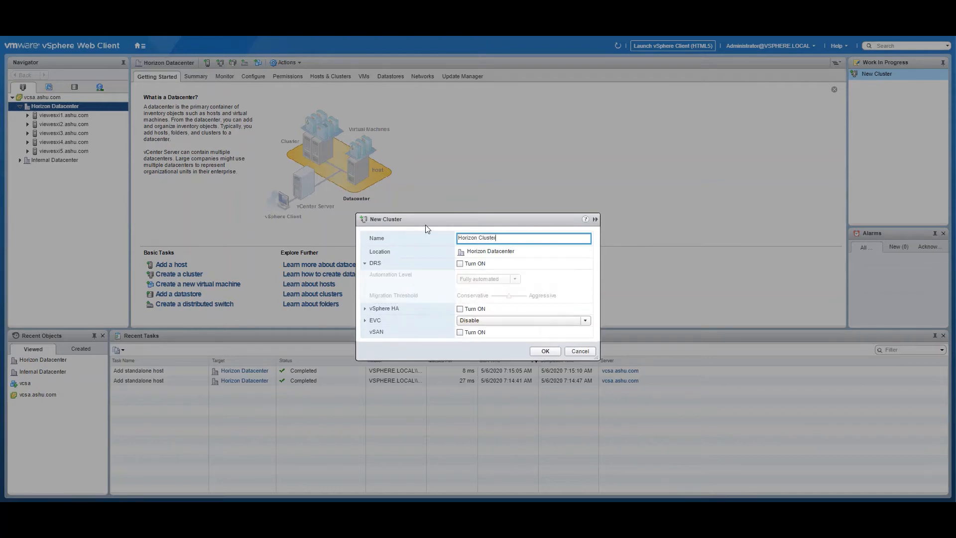
drag(425, 220, 371, 117)
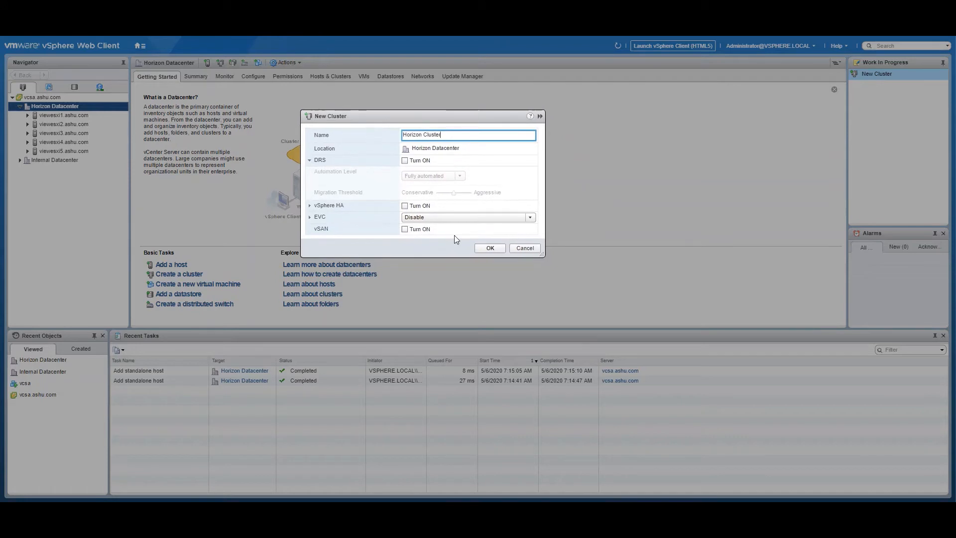
drag(545, 258, 671, 380)
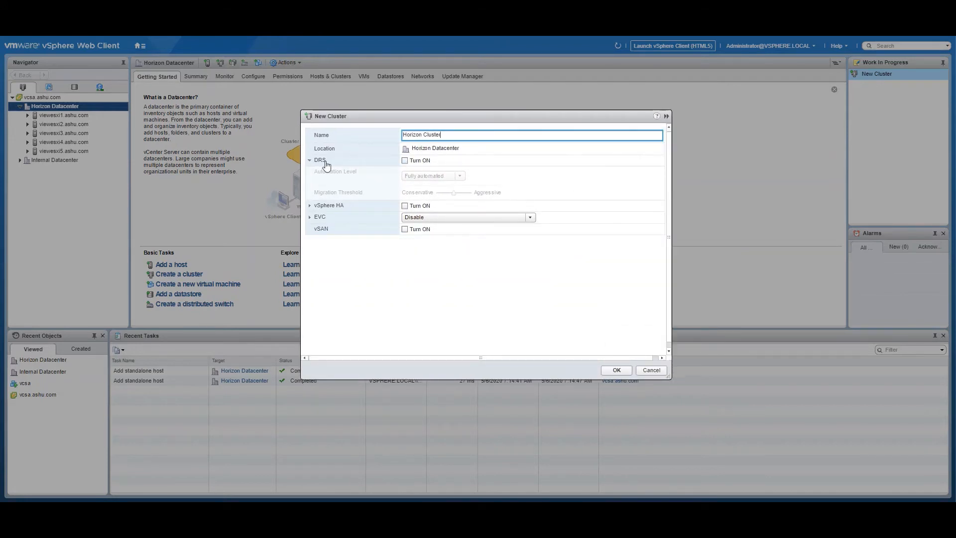
Turn on DRS as Fully automated with the migration threshold raised toward aggressive
click(405, 161)
click(416, 176)
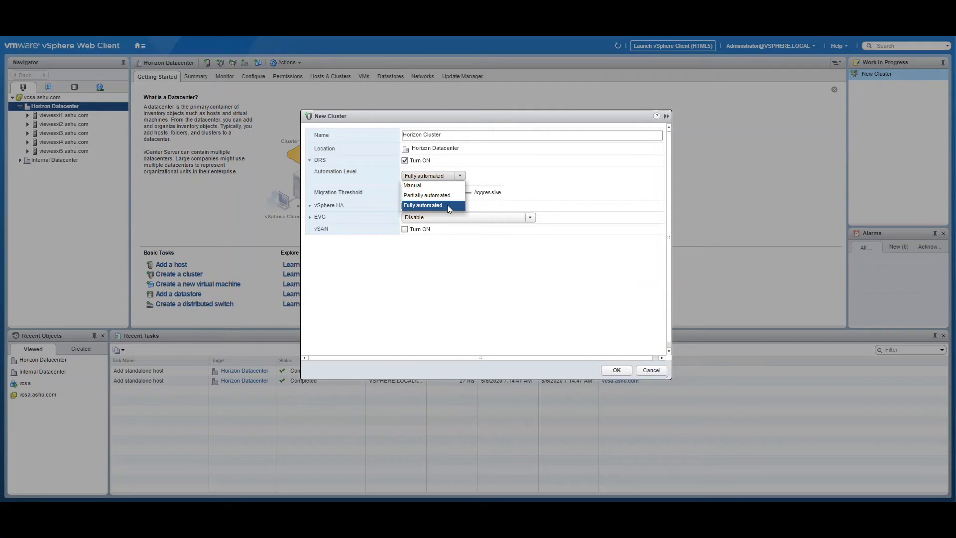
click(419, 295)
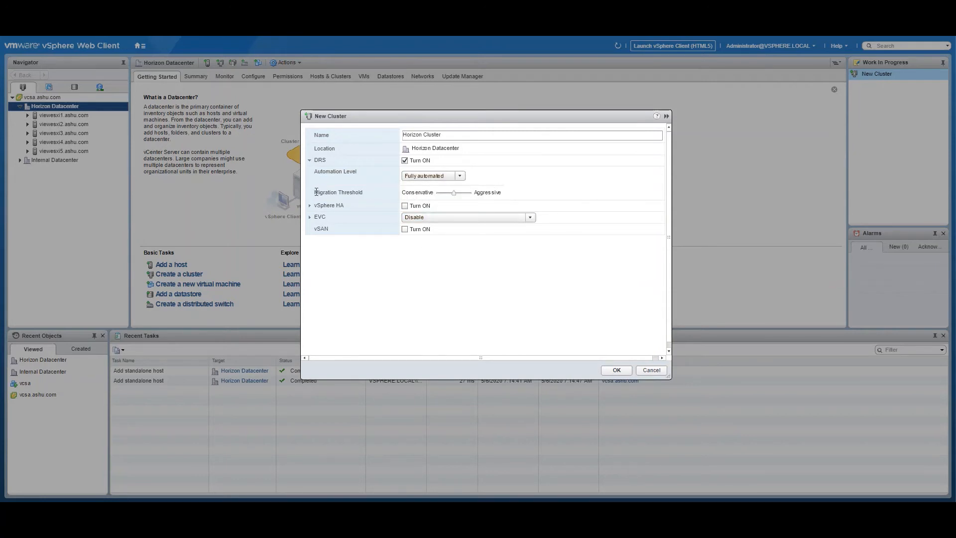
drag(317, 192, 369, 194)
click(462, 196)
drag(457, 197, 470, 197)
Turn on vSphere HA with VM monitoring disabled and admission control turned off
click(310, 206)
click(405, 206)
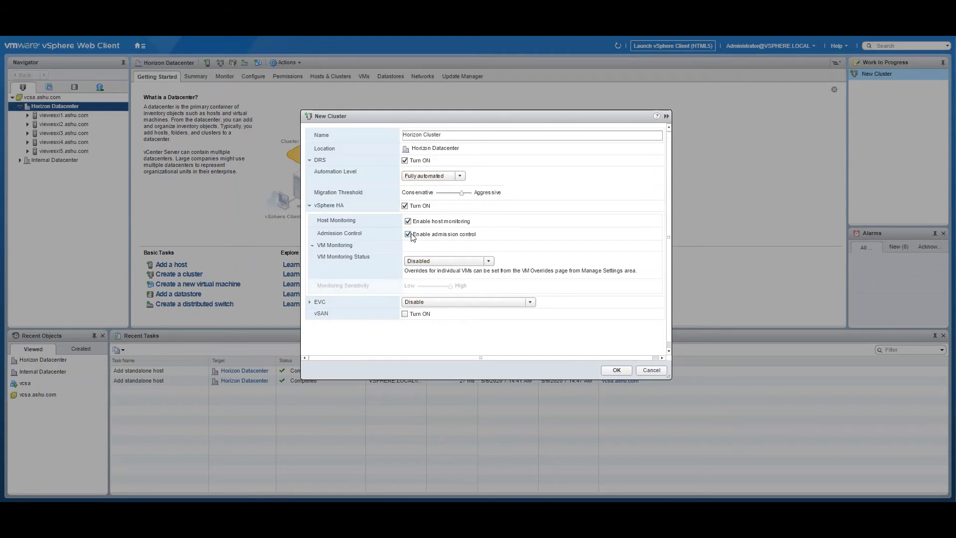
click(425, 265)
click(334, 260)
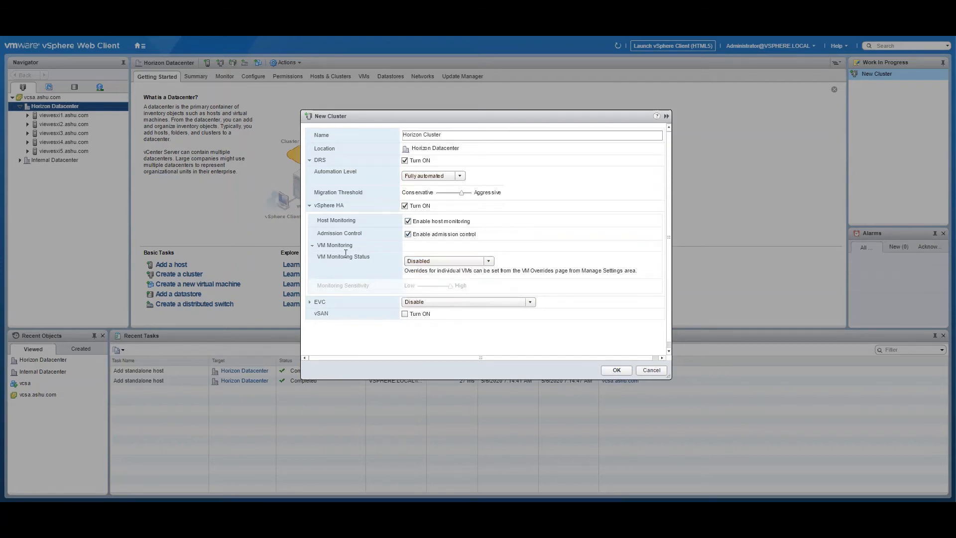
click(407, 233)
Leave EVC disabled and create the cluster
scroll(321, 282, down, 1)
click(419, 299)
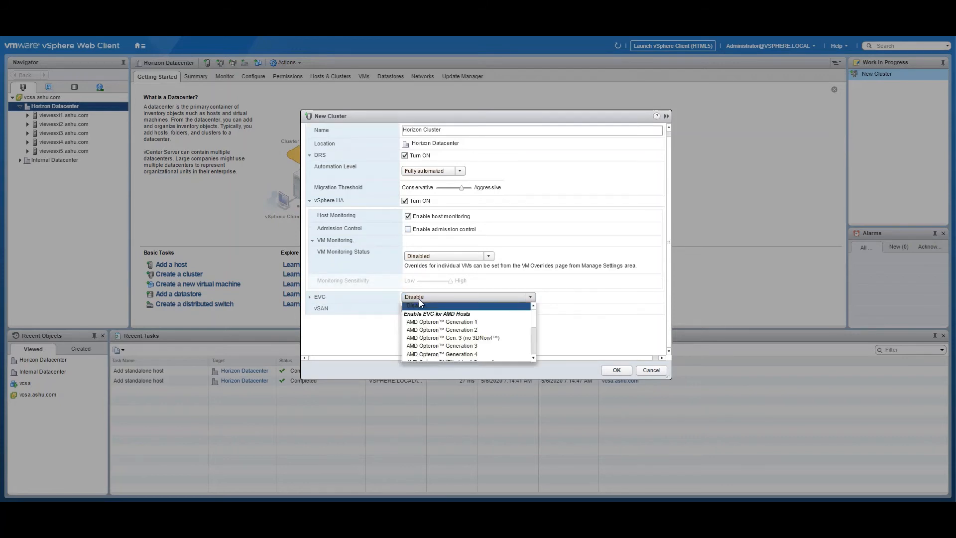
click(320, 299)
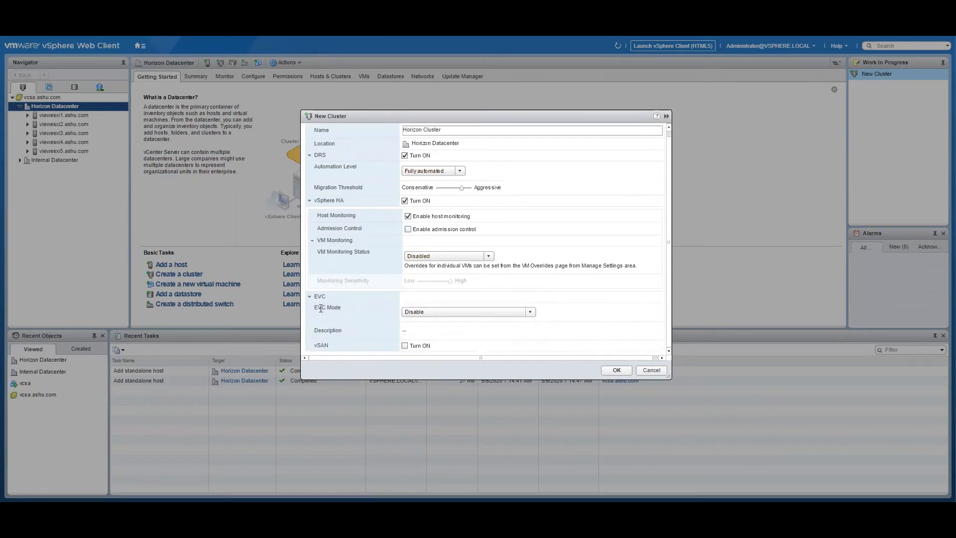
click(319, 299)
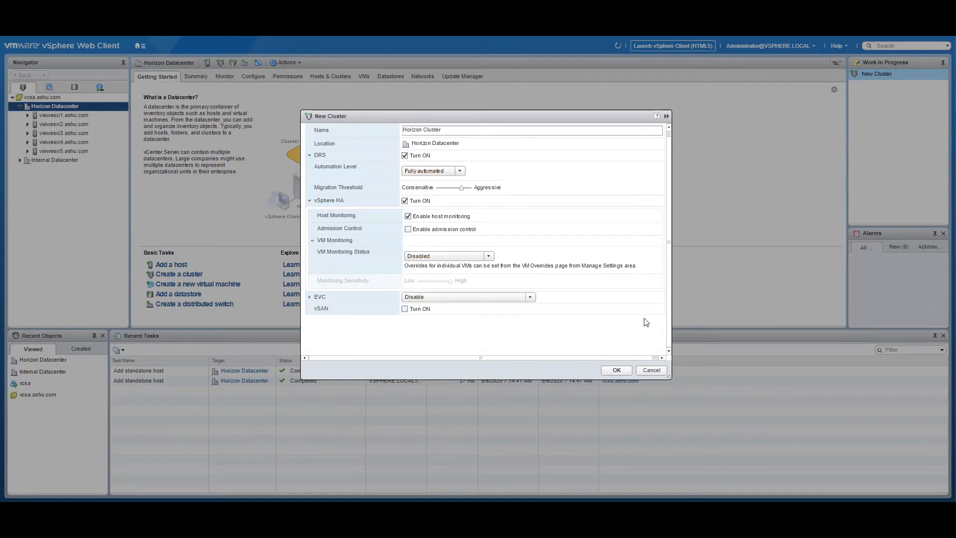
click(617, 371)
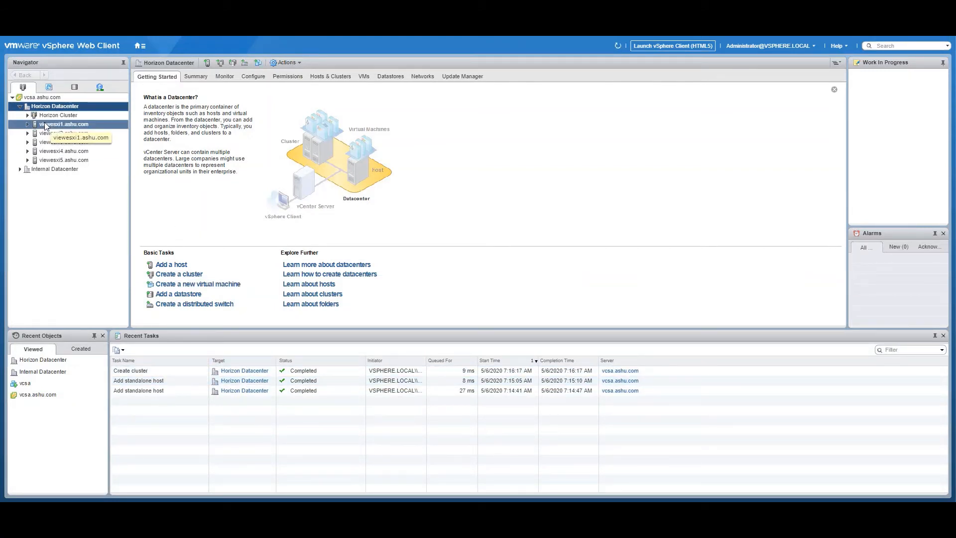
Move hosts viewesxi1 and viewesxi2 into Horizon Cluster, confirming each move
drag(45, 125, 58, 117)
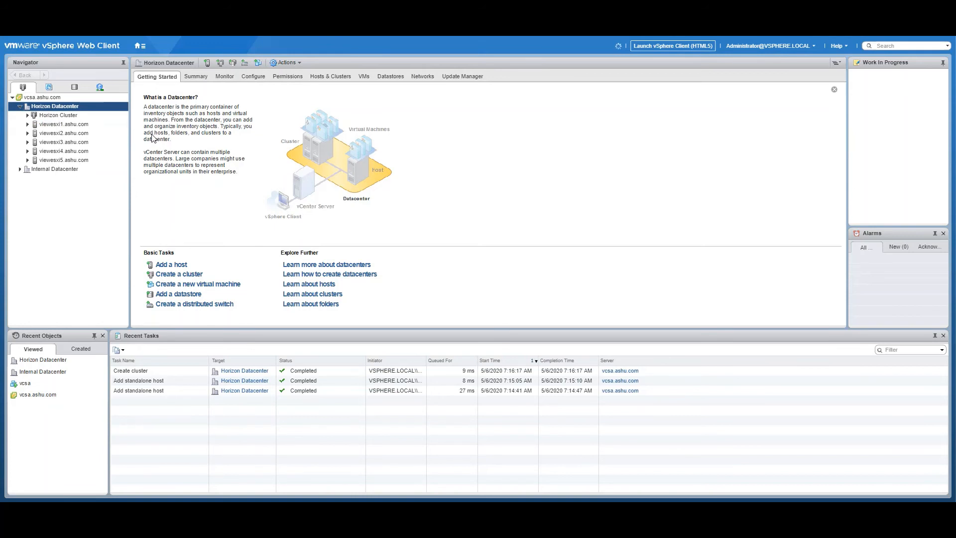
click(28, 116)
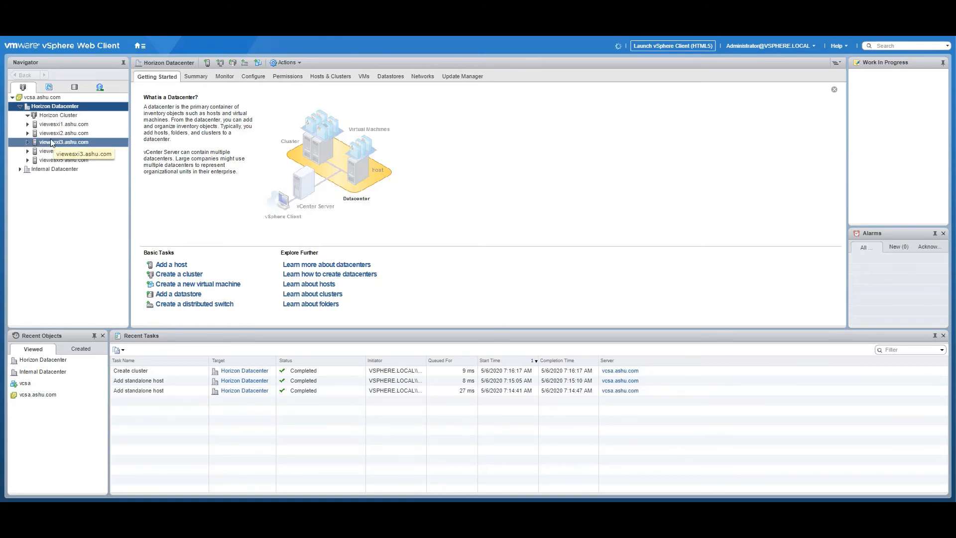
drag(53, 126, 61, 117)
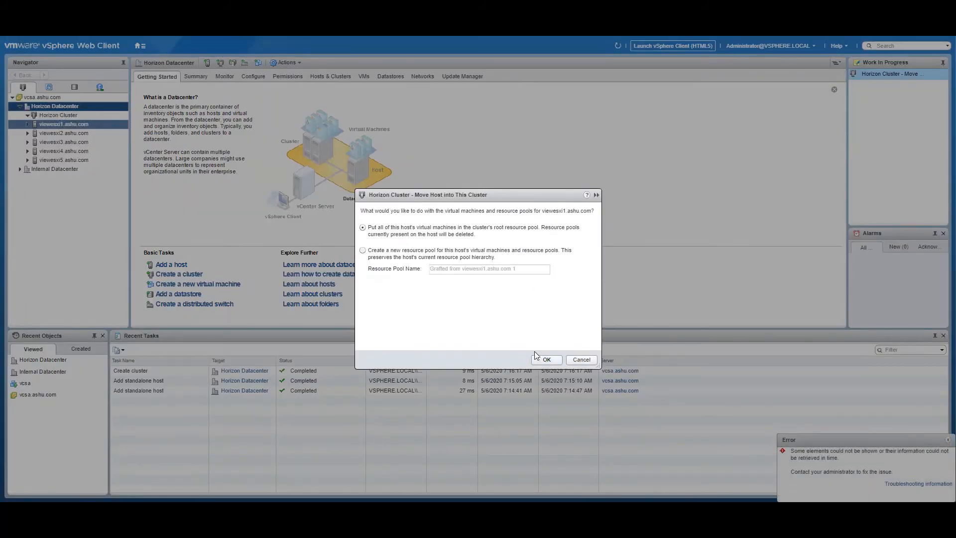
click(546, 360)
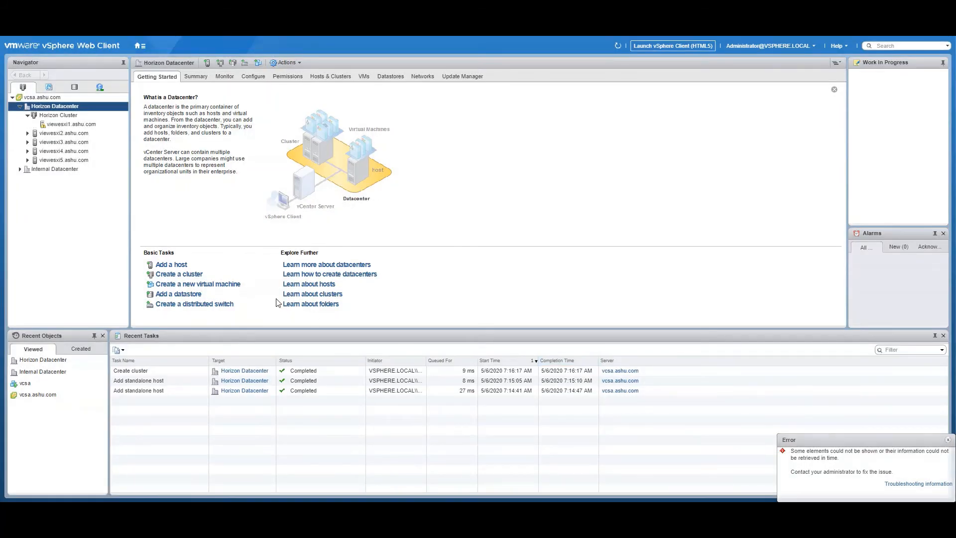
mouse_move(63, 132)
mouse_down()
mouse_move(62, 117)
mouse_move(65, 145)
mouse_move(63, 117)
mouse_up()
click(542, 362)
Move hosts viewesxi3, viewesxi4 and viewesxi5 into Horizon Cluster, confirming each move
click(546, 359)
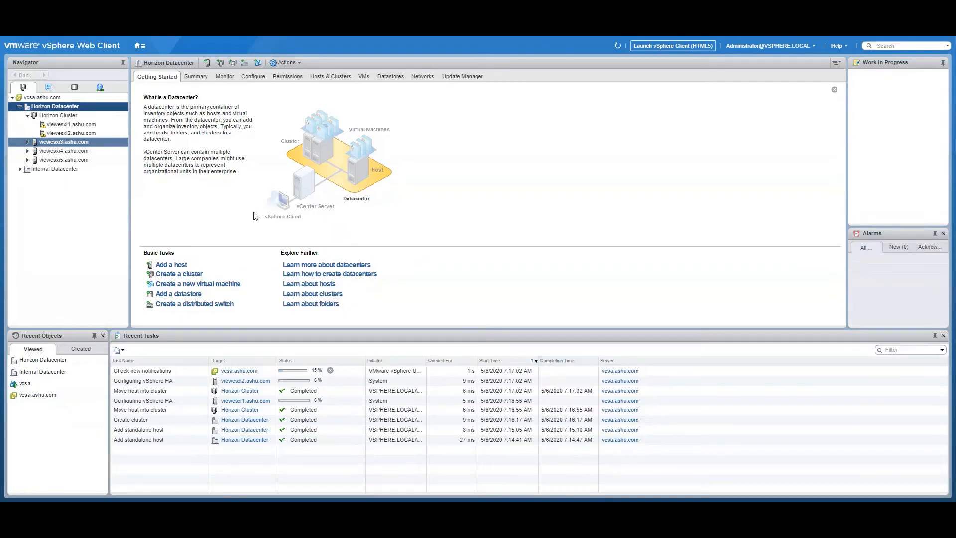
click(62, 151)
drag(61, 151, 70, 115)
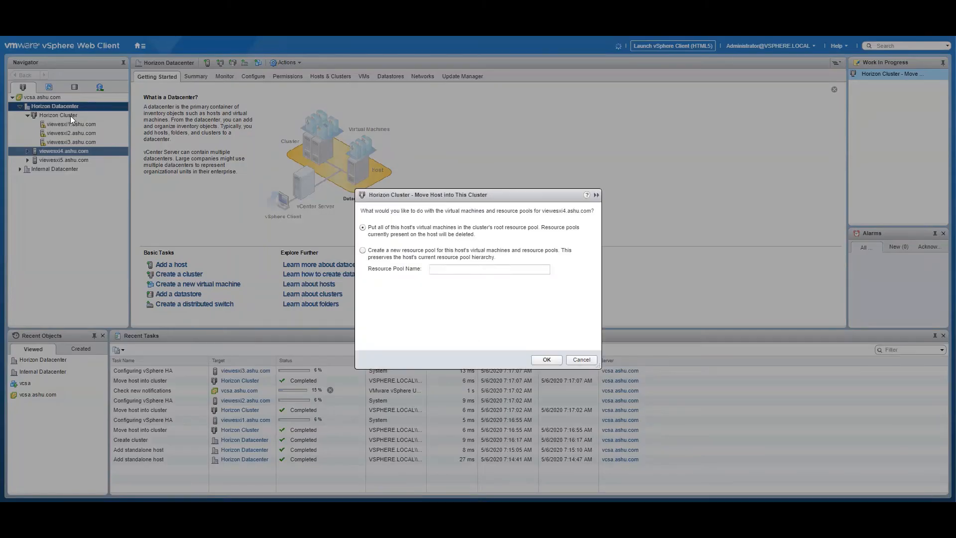
click(546, 360)
click(57, 160)
drag(57, 160, 62, 116)
click(546, 359)
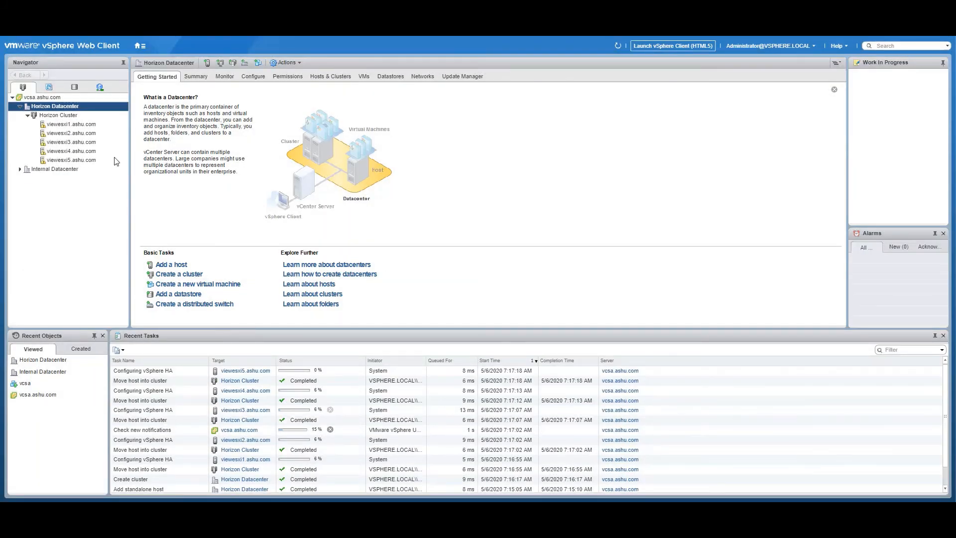
Review viewesxi1's summary warnings without suppressing any, then return to the Horizon Cluster summary
click(58, 115)
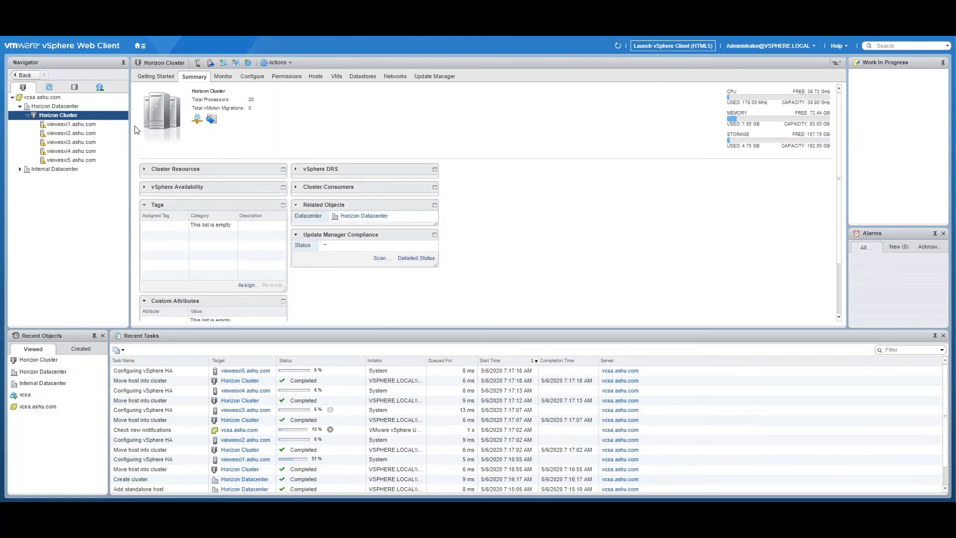
click(71, 124)
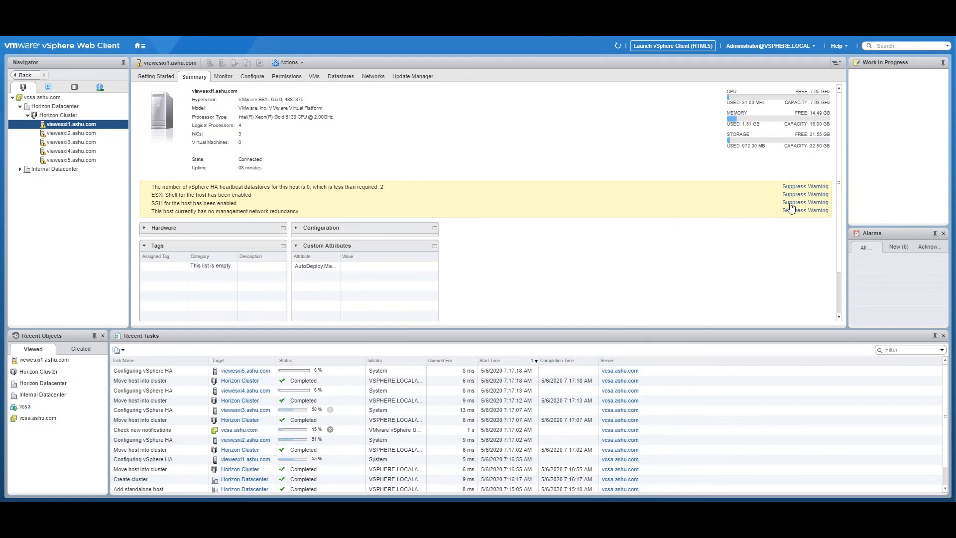
click(818, 192)
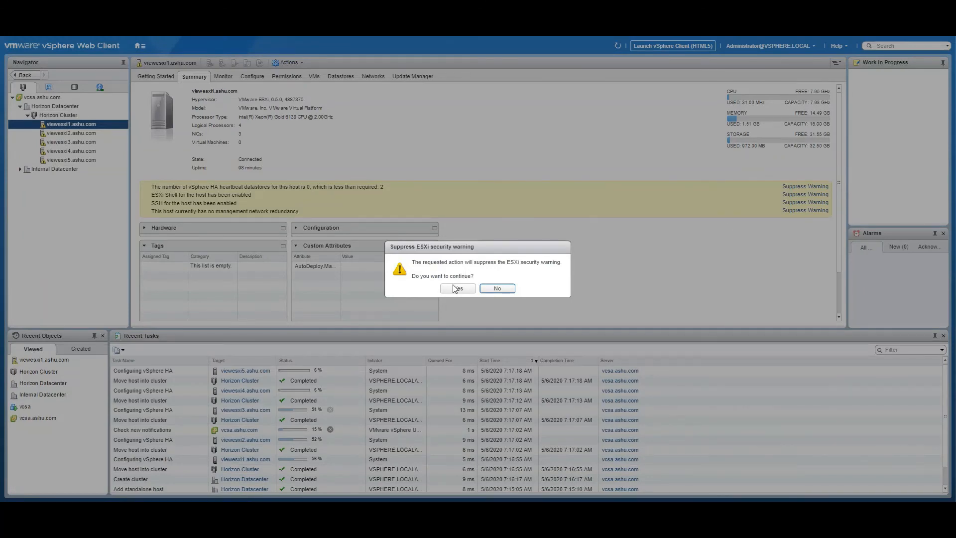
click(495, 289)
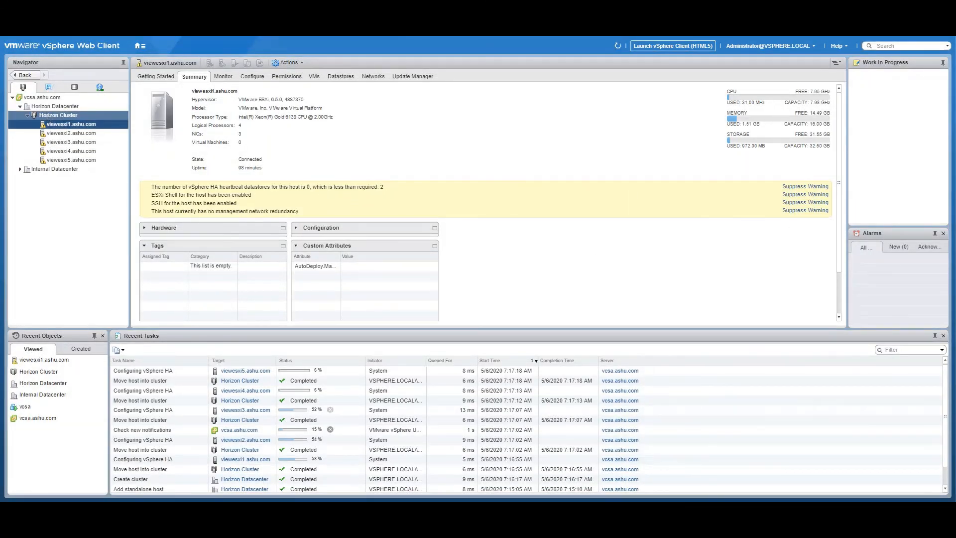
click(58, 115)
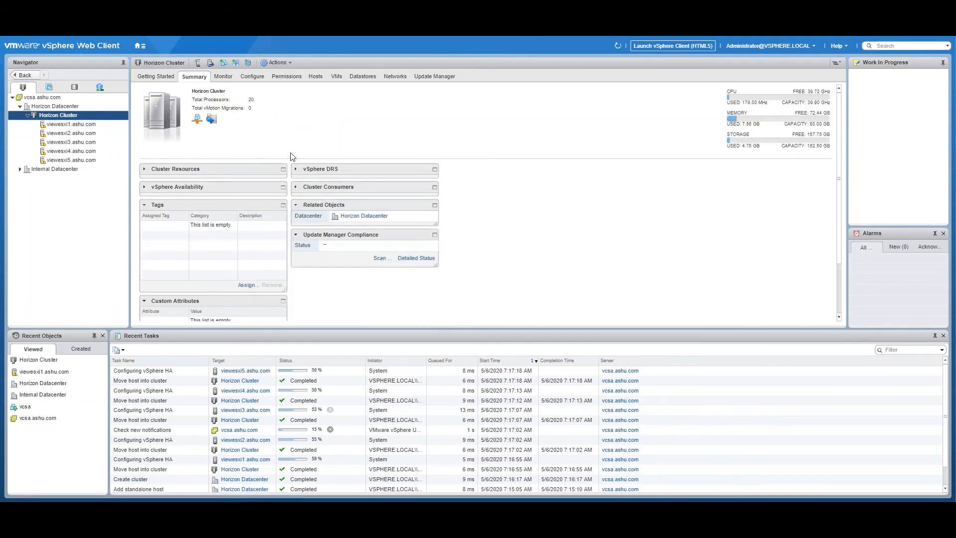